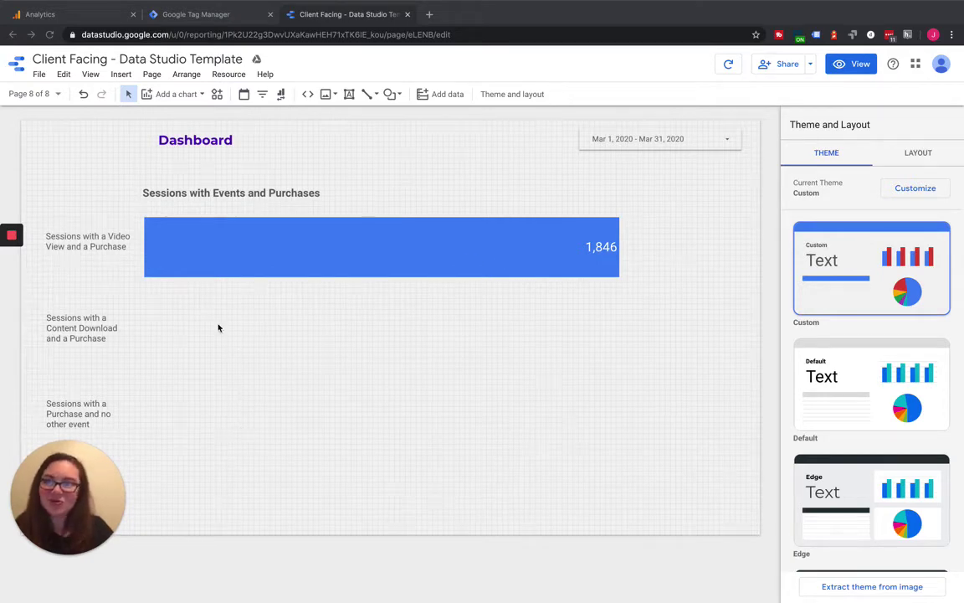
# Select the bar chart beside the video view and purchase label and look through the available chart types
pyautogui.click(261, 249)
pyautogui.click(280, 239)
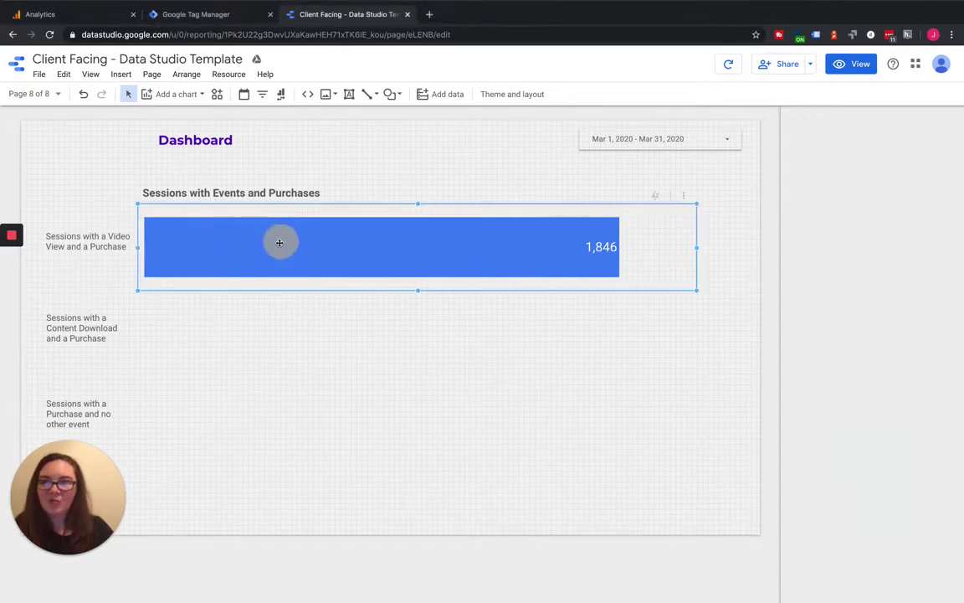
pyautogui.click(177, 94)
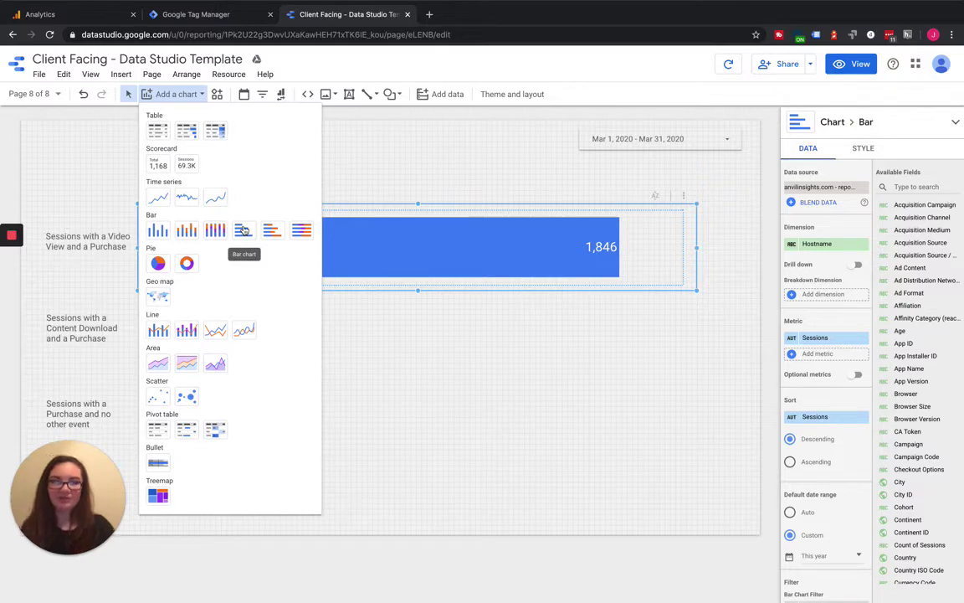
pyautogui.click(823, 228)
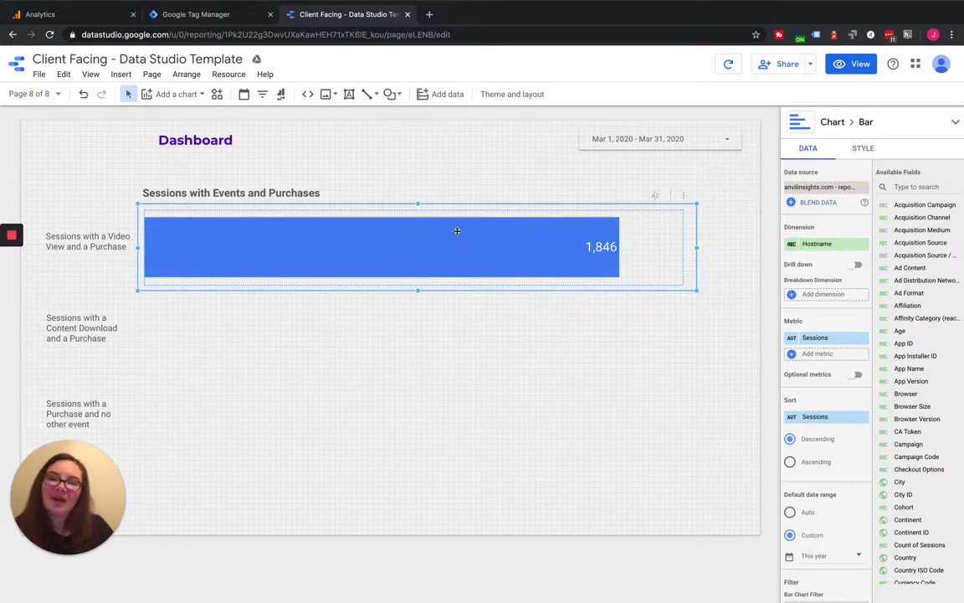
# Review the bar chart's dimension, metric and filter settings and the segment categories available for its Google Analytics segment
pyautogui.scroll(-2, 827, 306)
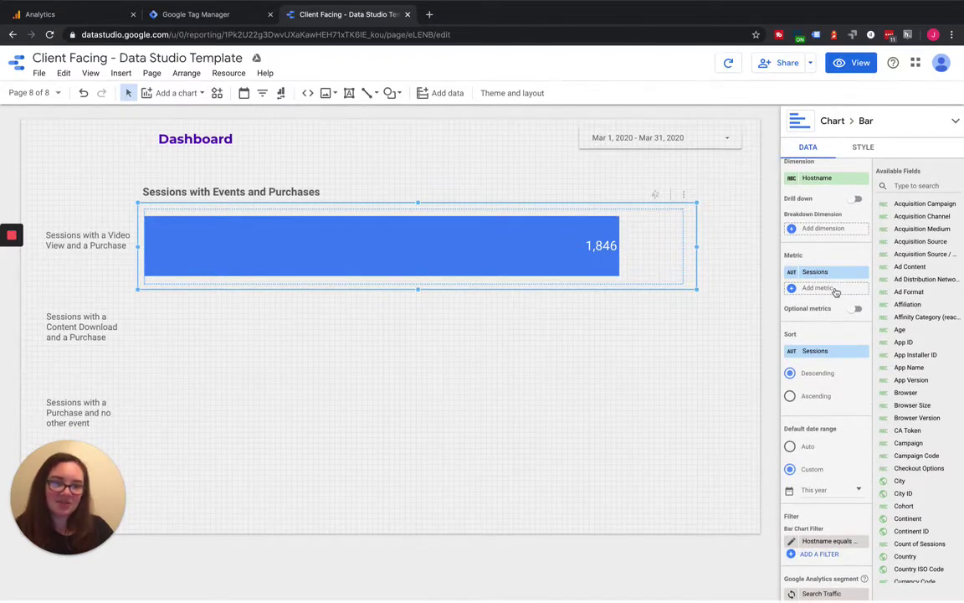
pyautogui.scroll(-5, 837, 289)
pyautogui.scroll(-4, 837, 291)
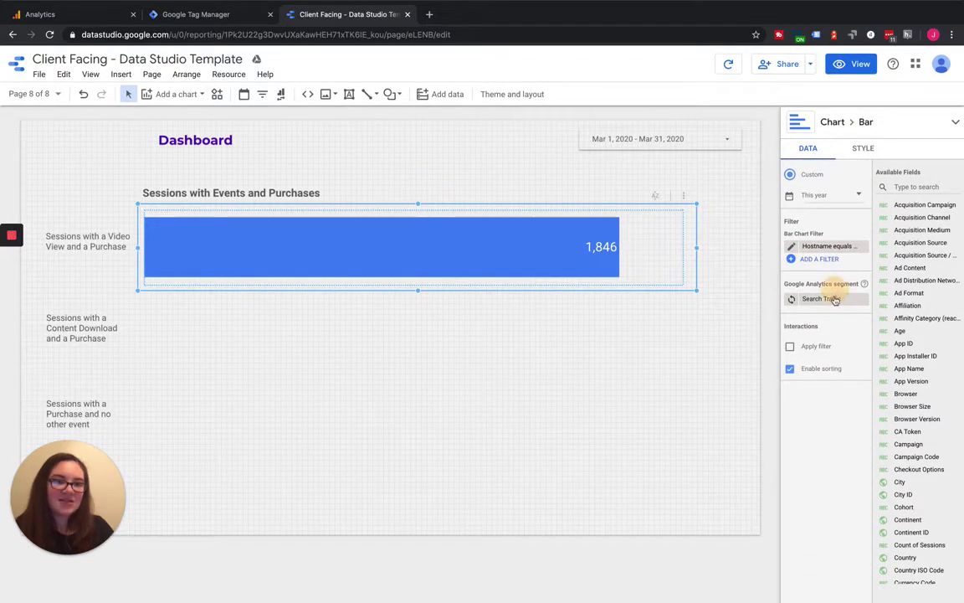
pyautogui.click(834, 300)
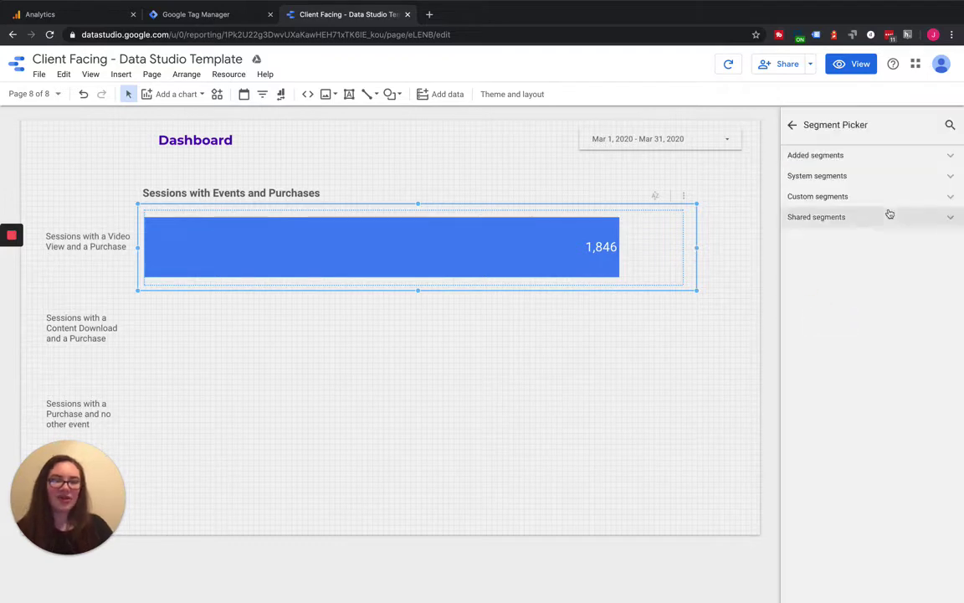
pyautogui.click(833, 203)
pyautogui.click(833, 200)
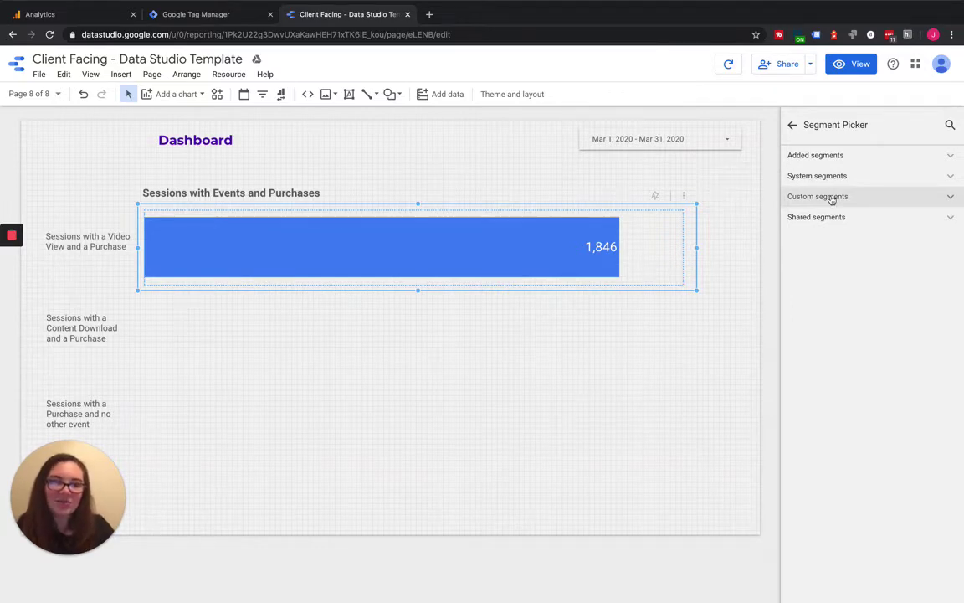
pyautogui.click(793, 126)
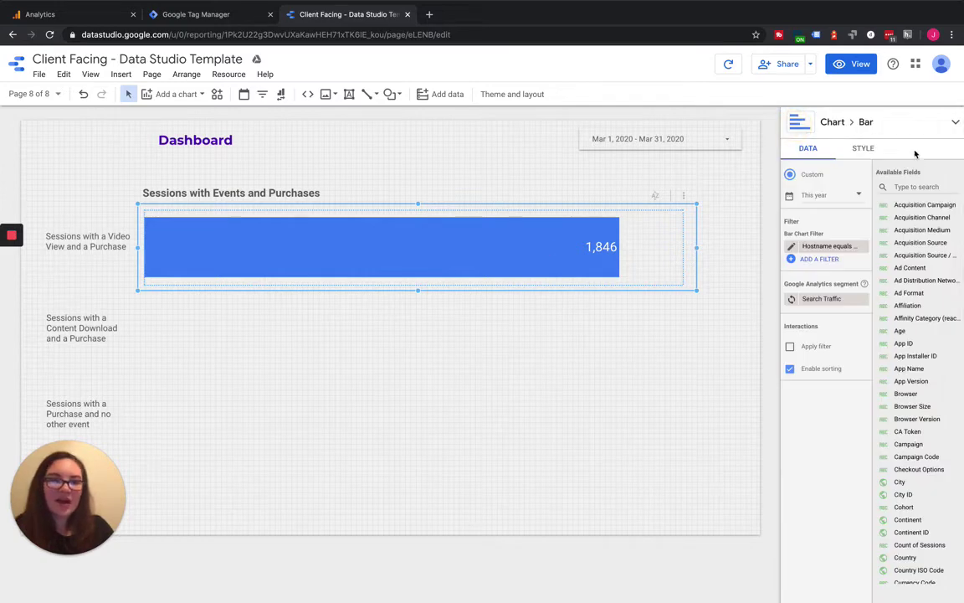
# Set the bar chart's bottom X-axis maximum to 2100
pyautogui.click(865, 148)
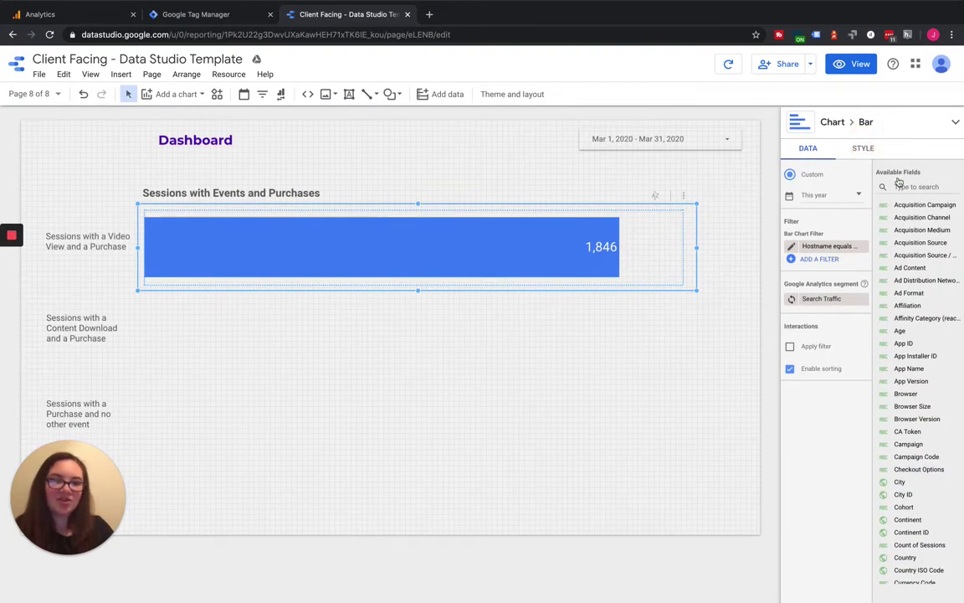
pyautogui.scroll(5, 857, 212)
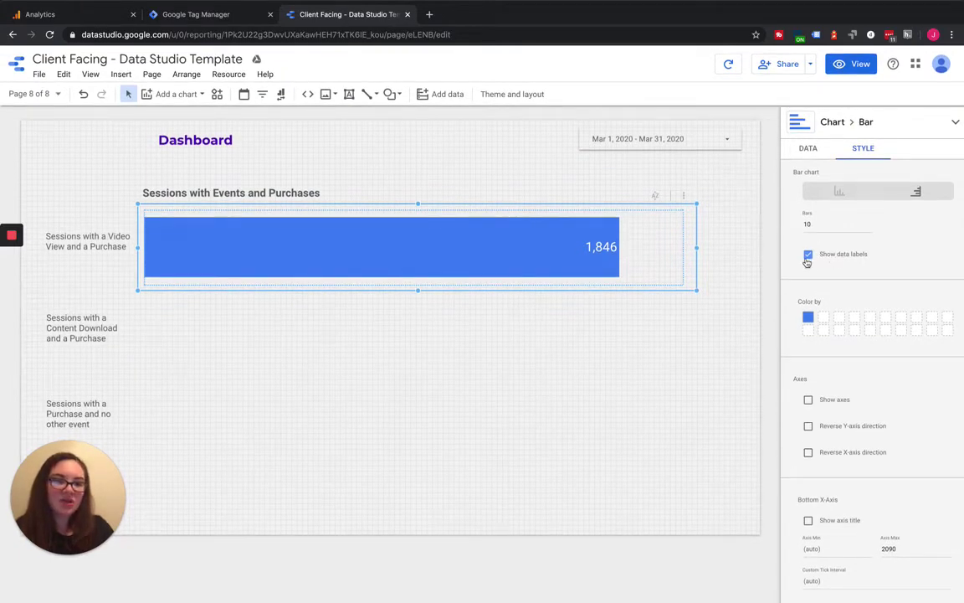
pyautogui.scroll(-3, 855, 265)
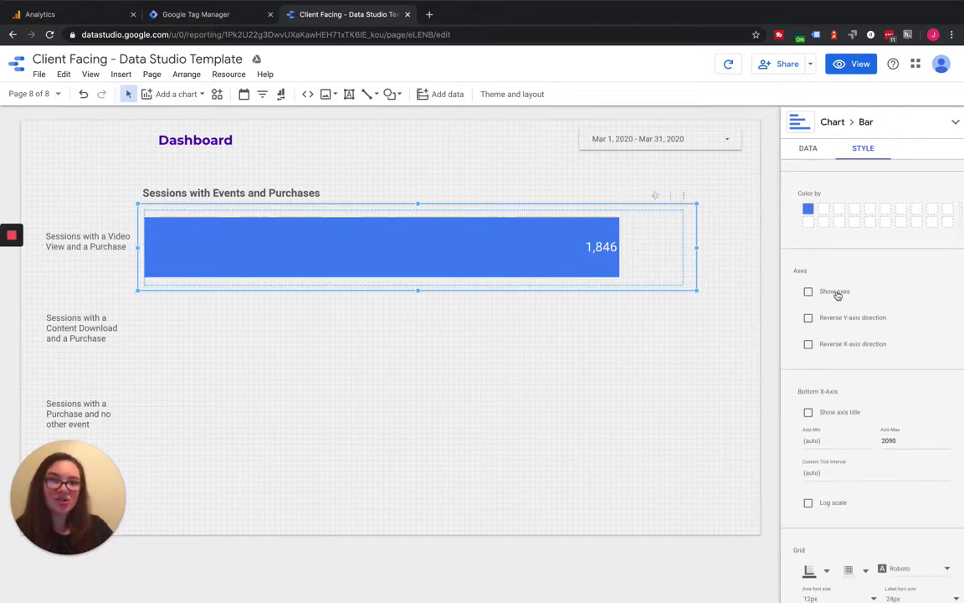
pyautogui.scroll(-4, 838, 293)
pyautogui.click(908, 292)
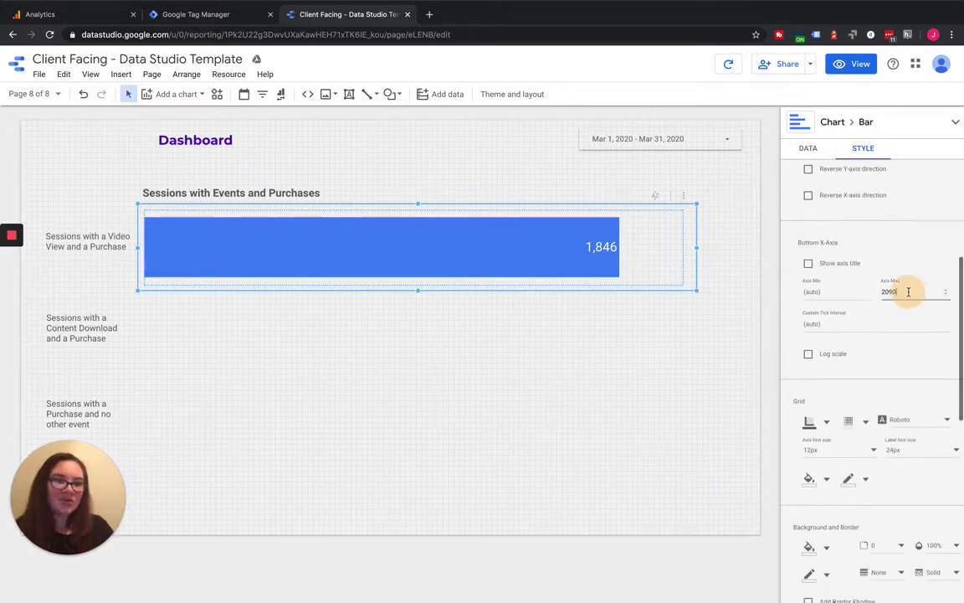
pyautogui.press('BackSpace')
pyautogui.press('BackSpace')
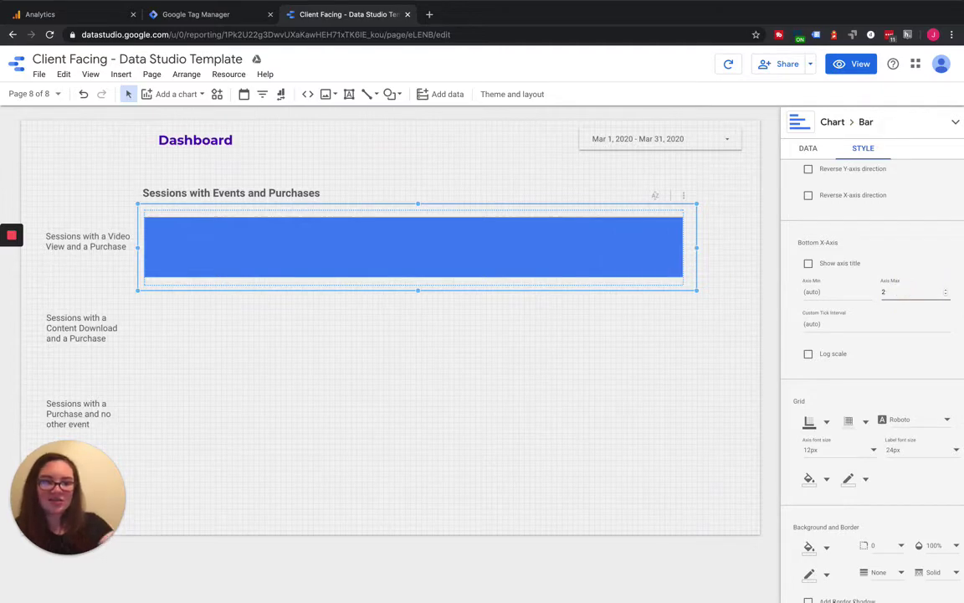
pyautogui.write('1')
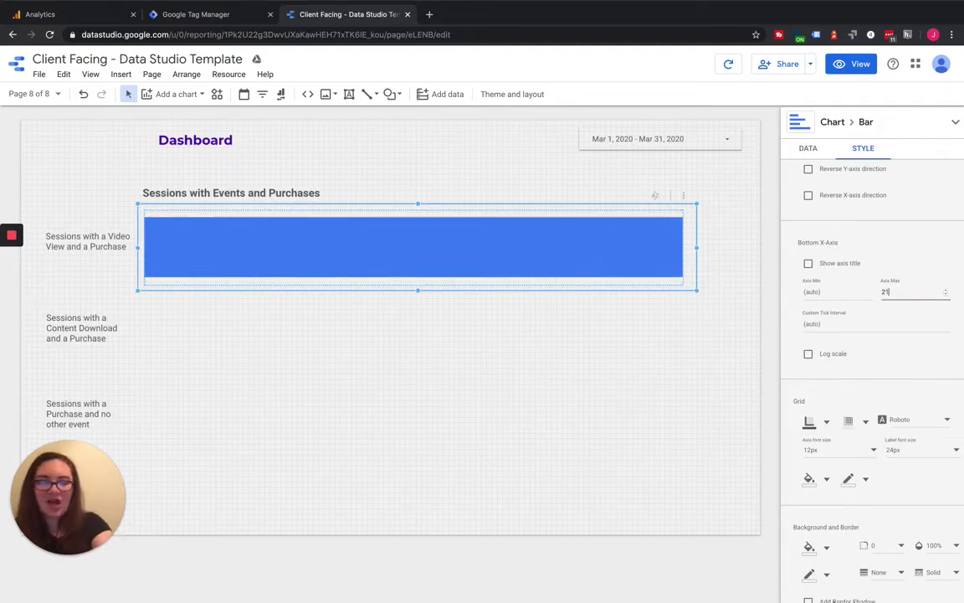
pyautogui.write('00')
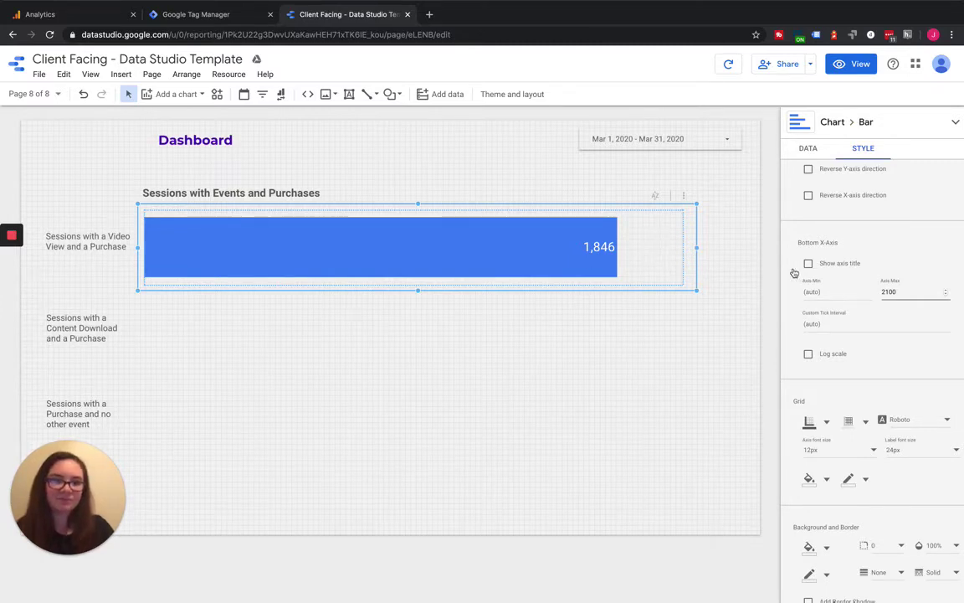
# Review the bar chart's remaining style settings for axis, grid, background, legend and chart header
pyautogui.scroll(-1, 598, 270)
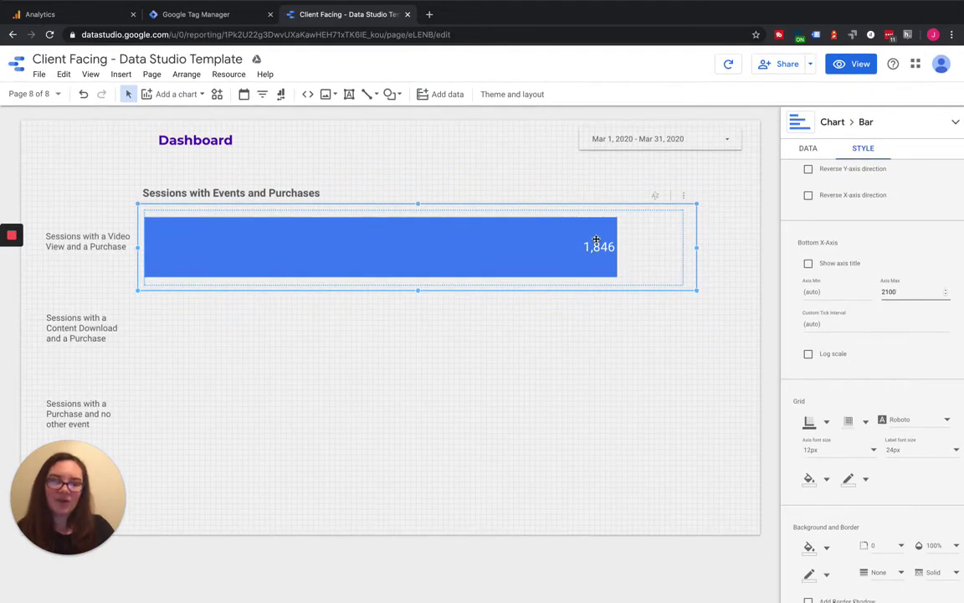
pyautogui.click(904, 295)
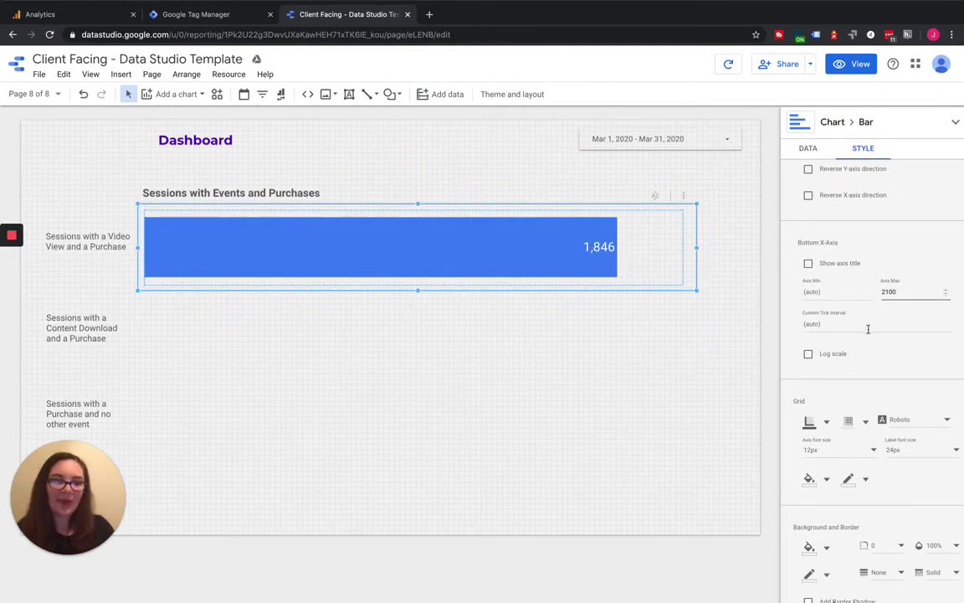
pyautogui.scroll(-3, 868, 329)
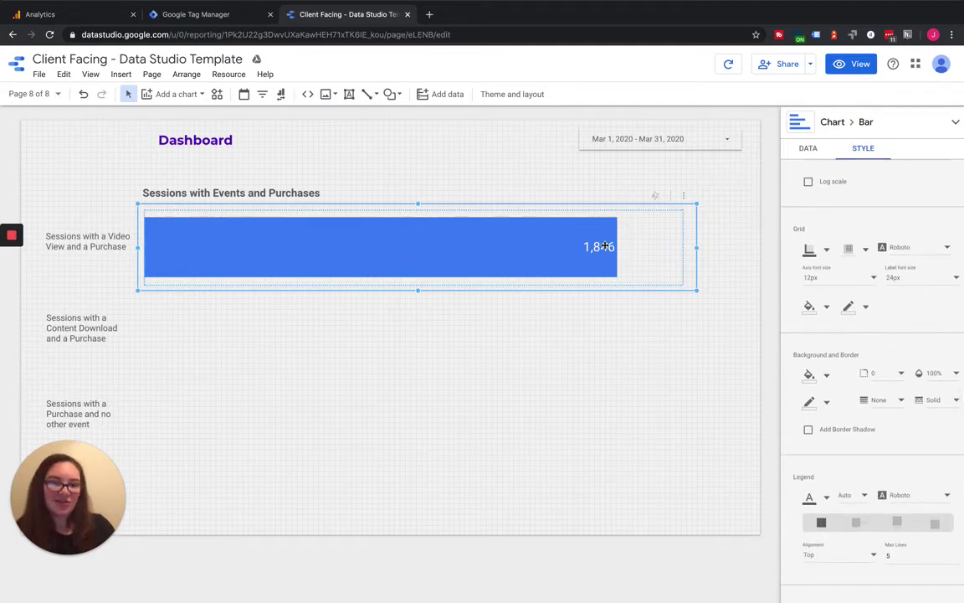
pyautogui.scroll(-3, 870, 306)
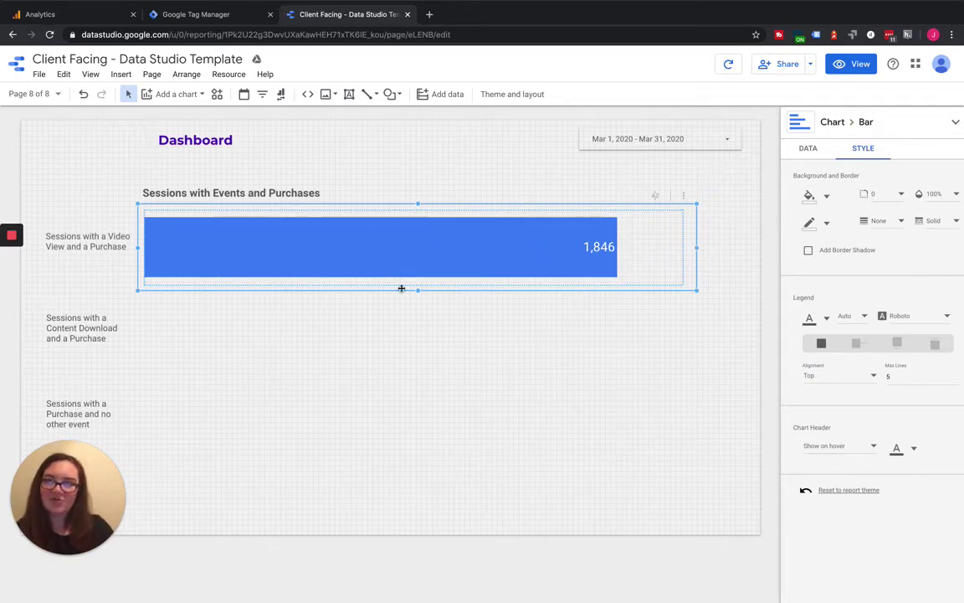
pyautogui.click(346, 285)
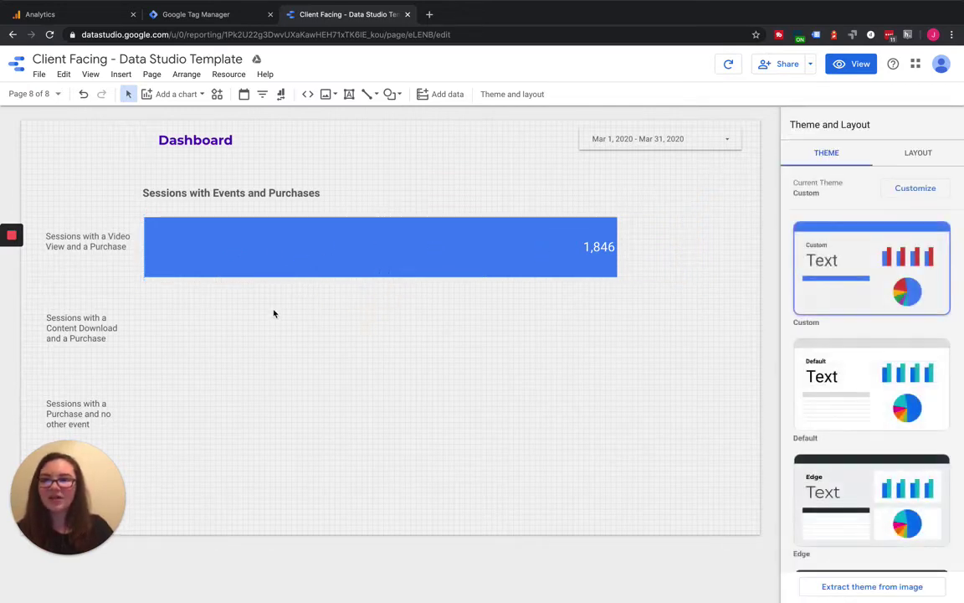
# Duplicate the bar chart and place the copy directly below it, beside the content download and purchase label
pyautogui.click(260, 261)
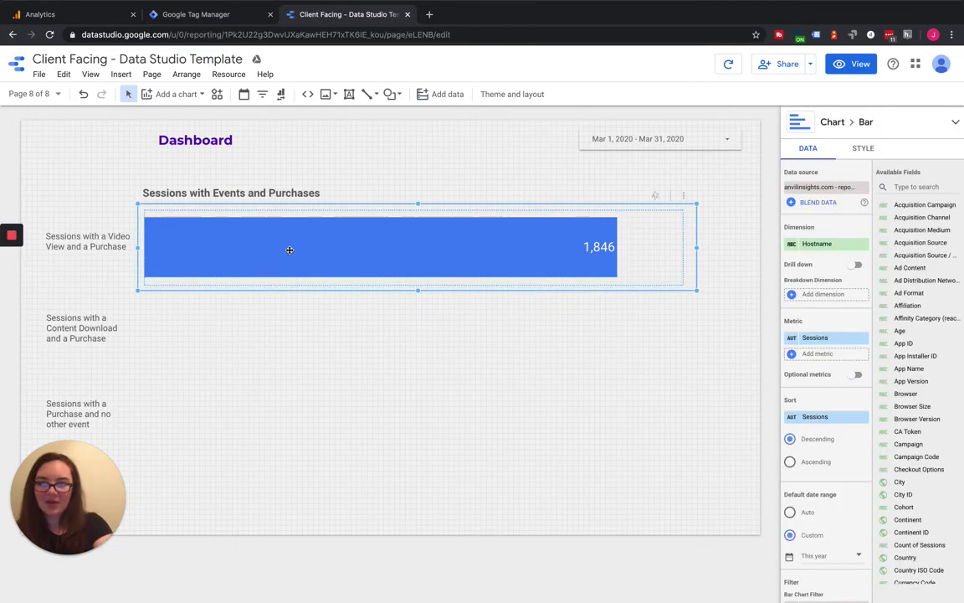
pyautogui.press('Right')
pyautogui.press('Down')
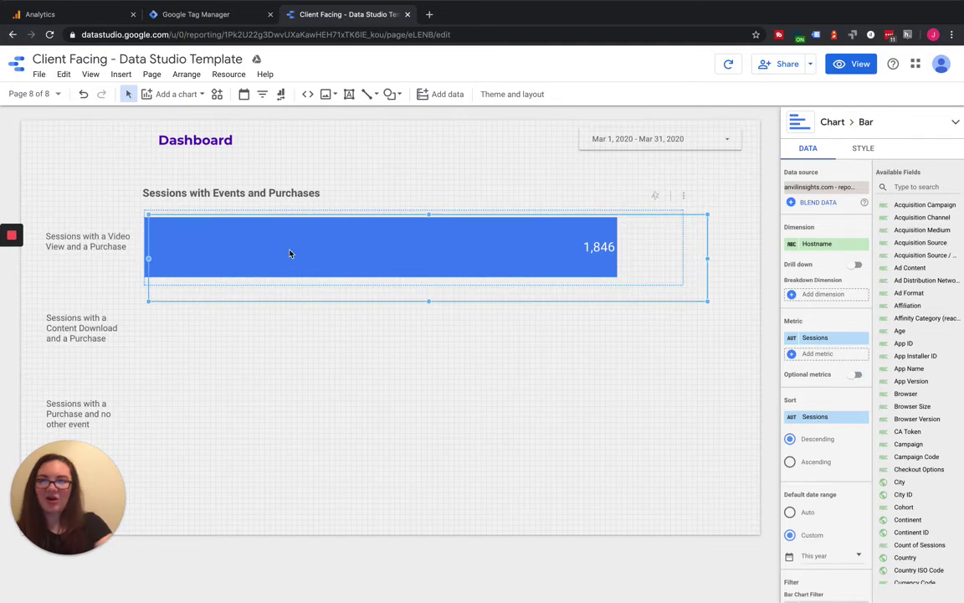
pyautogui.moveTo(289, 250); pyautogui.dragTo(281, 327)
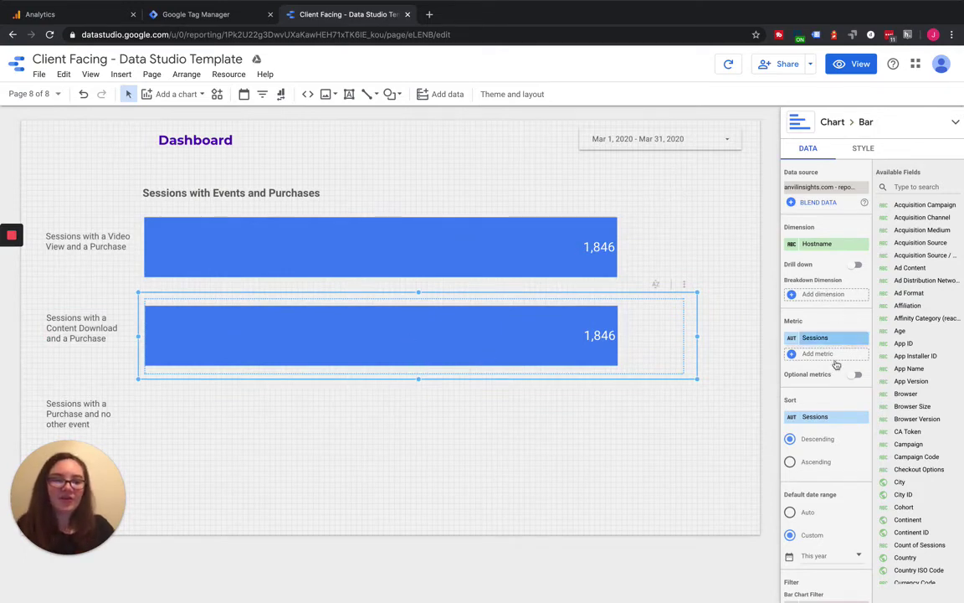
# Change the duplicated chart's Google Analytics segment to the system segment Paid Traffic
pyautogui.scroll(-5, 837, 364)
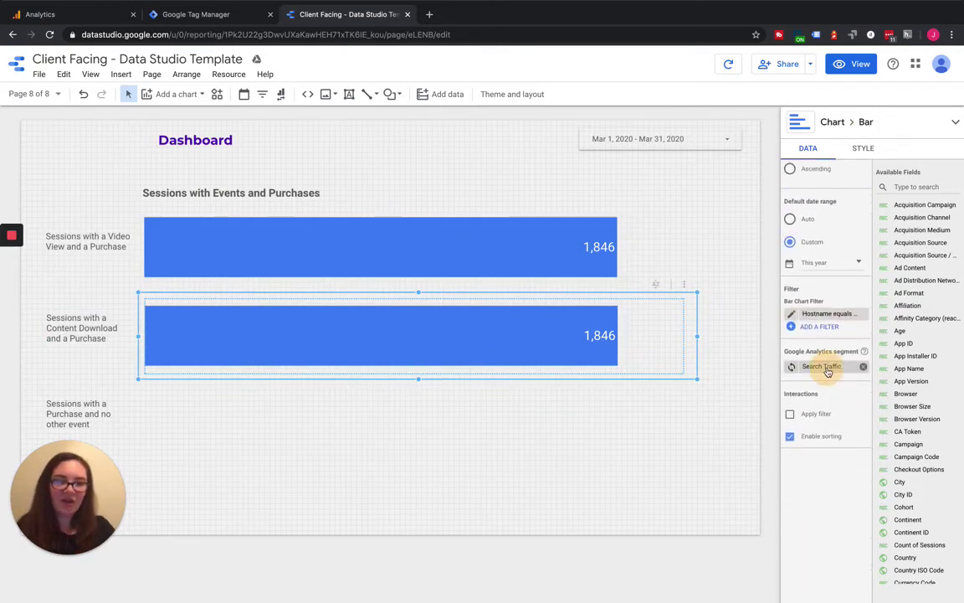
pyautogui.click(824, 377)
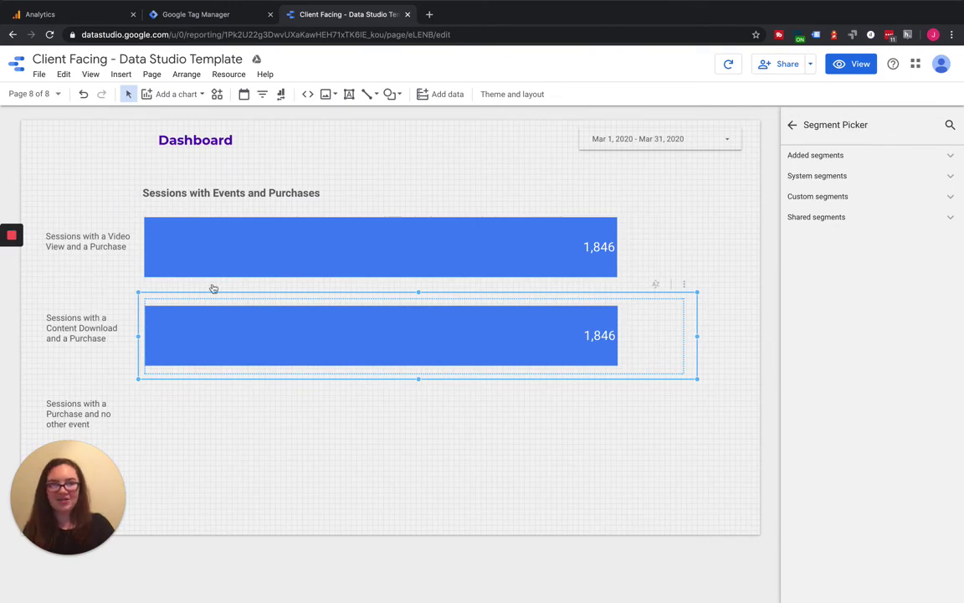
pyautogui.click(835, 193)
pyautogui.click(835, 177)
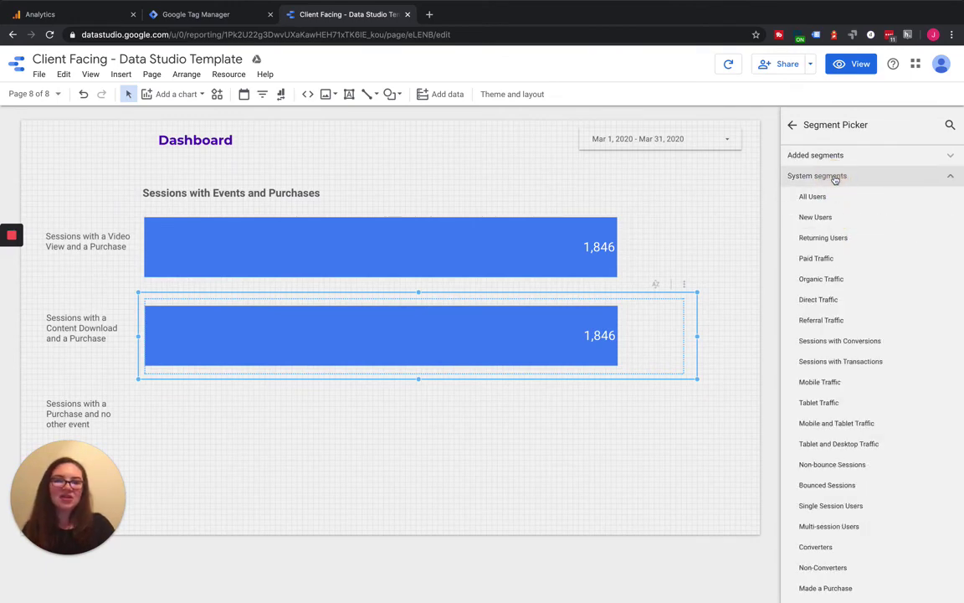
pyautogui.click(822, 259)
pyautogui.click(731, 315)
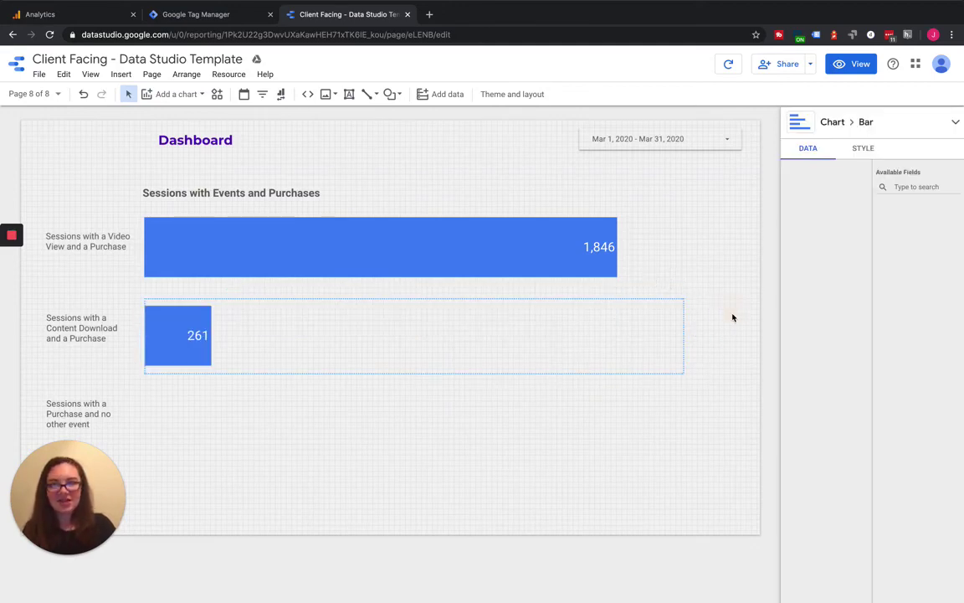